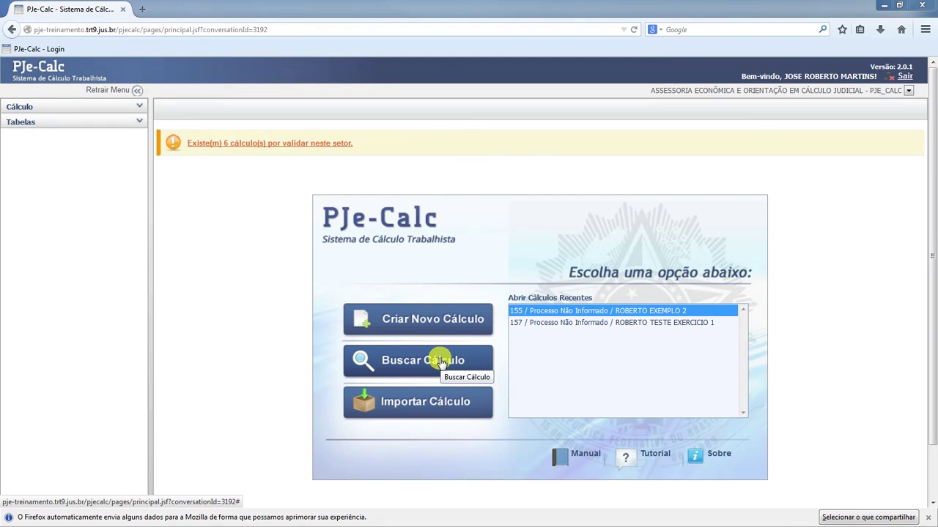
- Create a new calculation from the PJe-Calc home screen
click(442, 362)
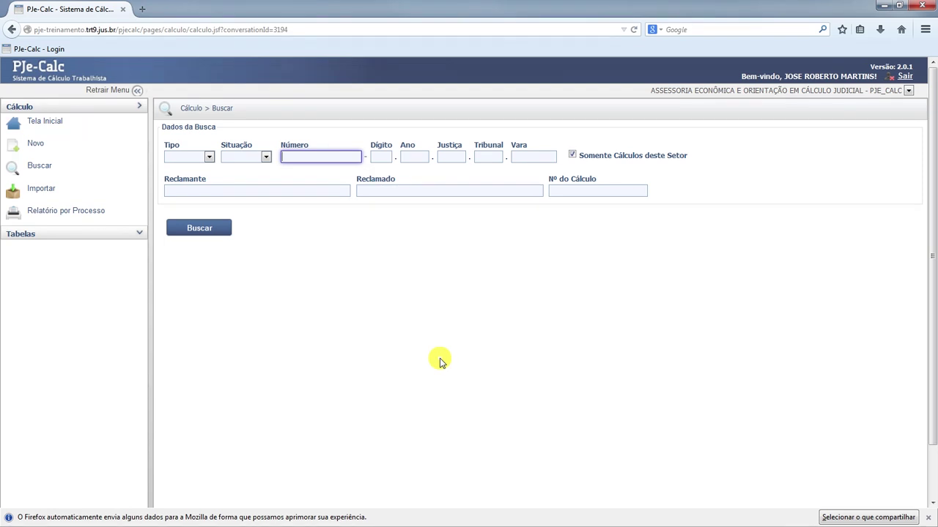
click(11, 29)
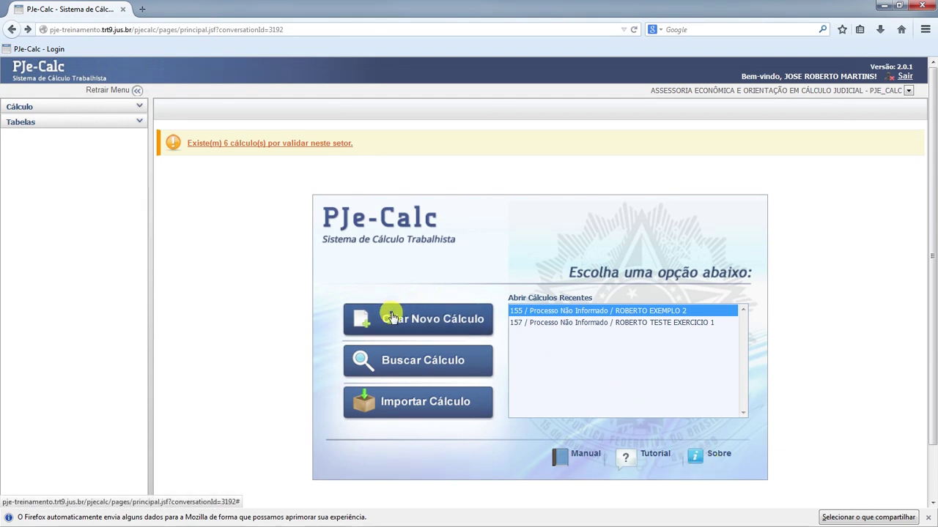
click(414, 320)
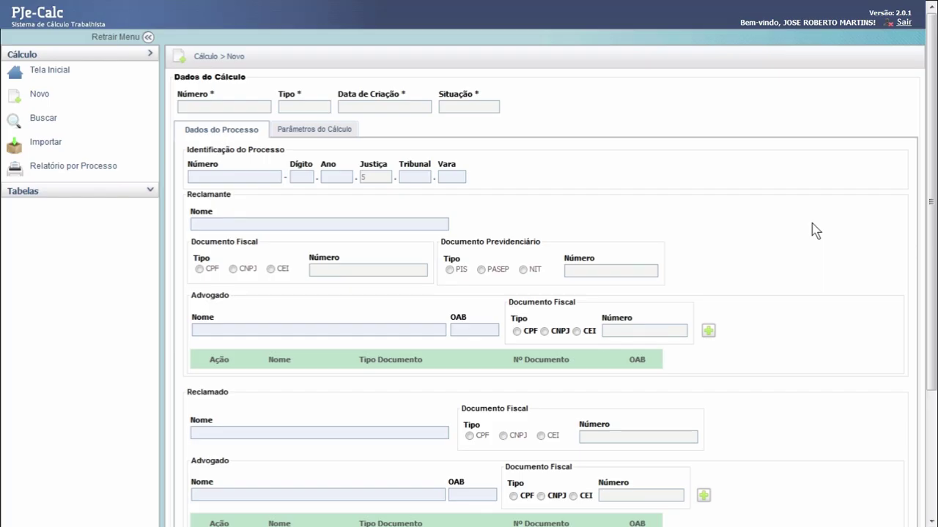
click(253, 177)
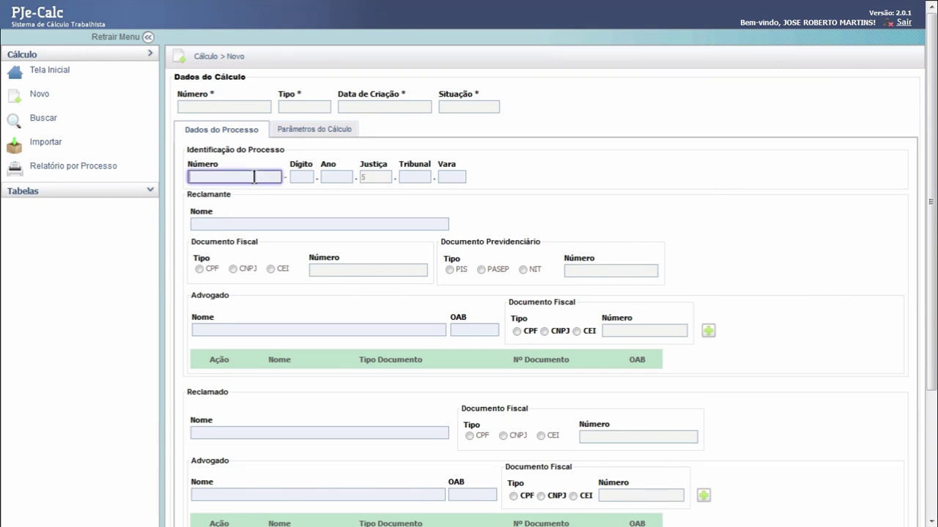
click(300, 176)
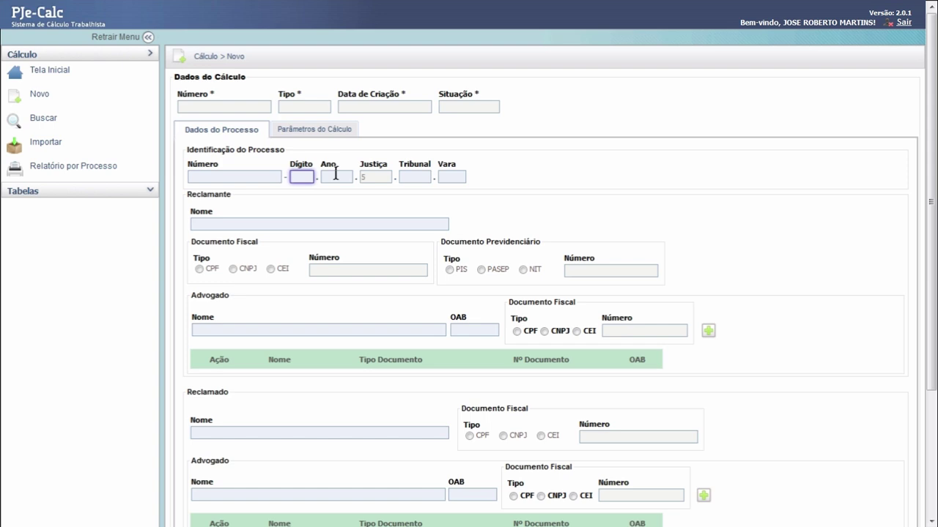
click(335, 173)
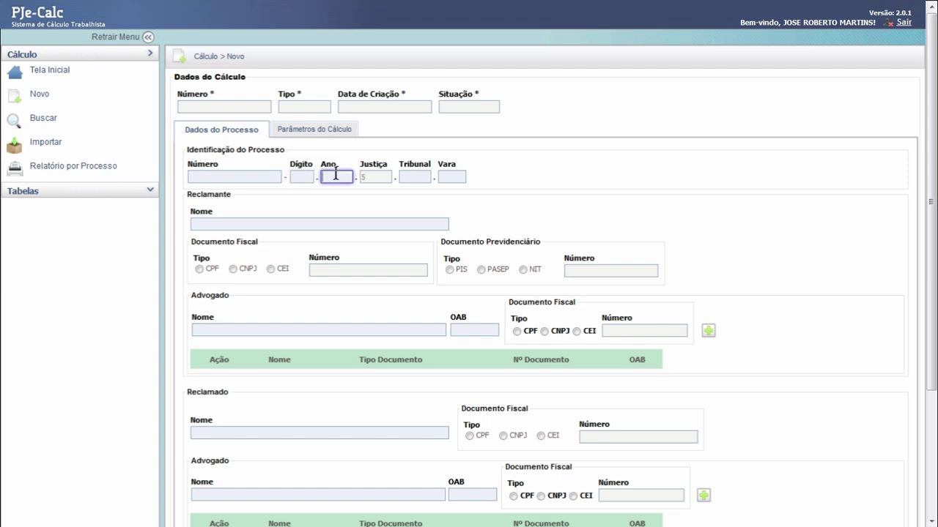
click(408, 176)
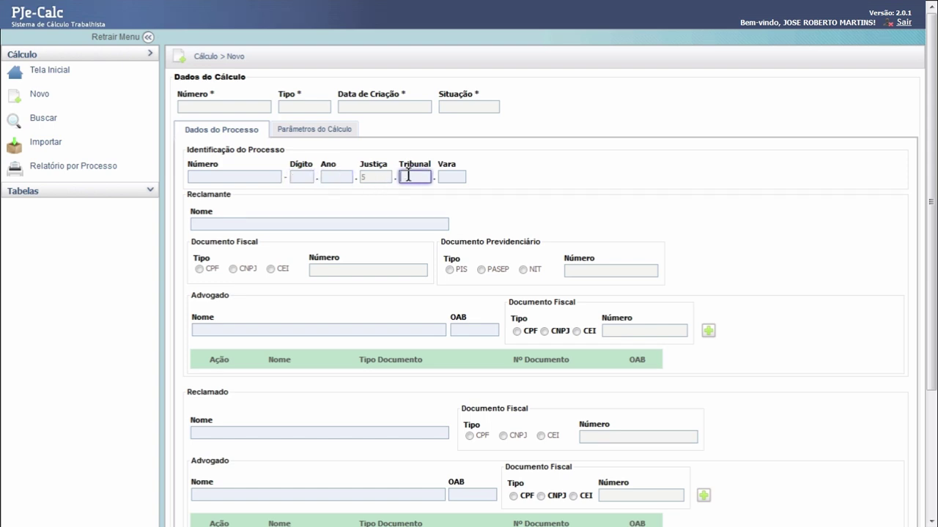
click(454, 176)
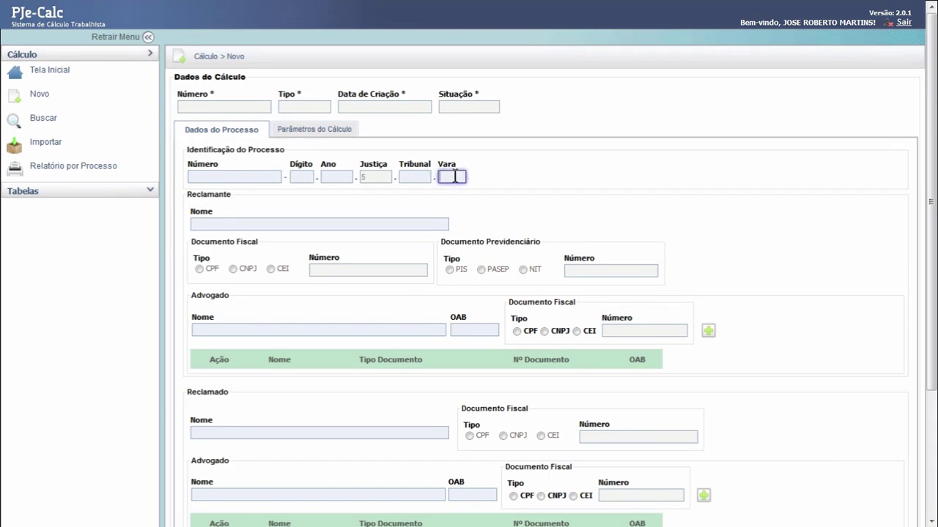
- Enter the claimant's full name under Reclamante and EMPRESA ABC as the Reclamado name
click(209, 225)
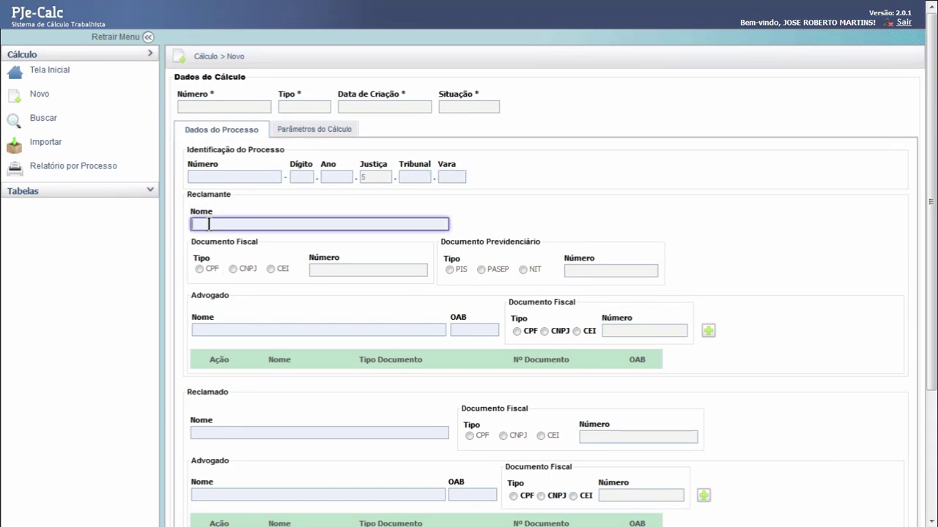
text(FULANO DE TAL)
click(219, 432)
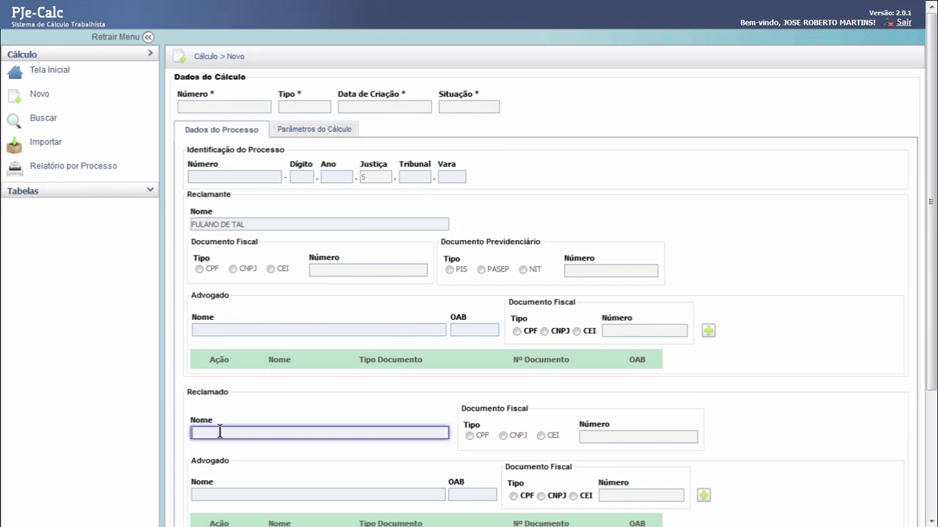
text(EMPRESA ABC)
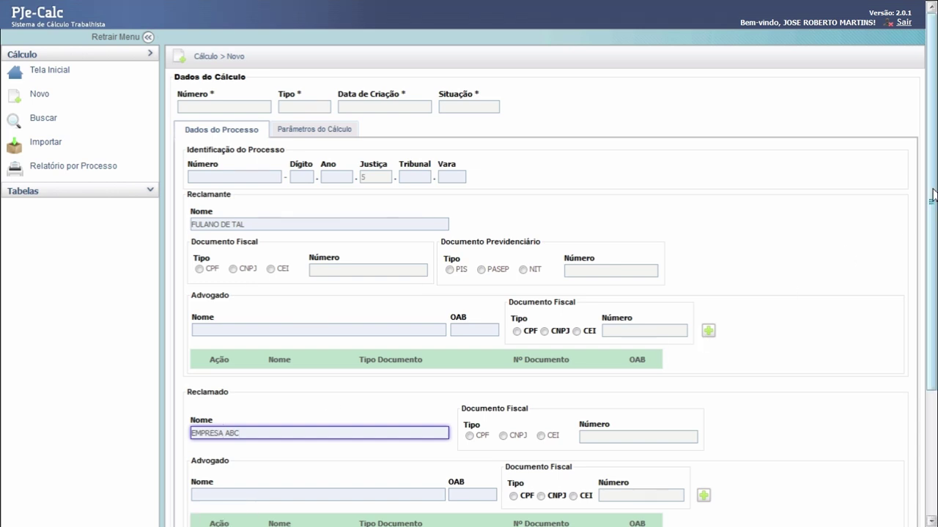
- Go to the calculation parameters and set the Estado to PR
scroll(933, 194, down, 2)
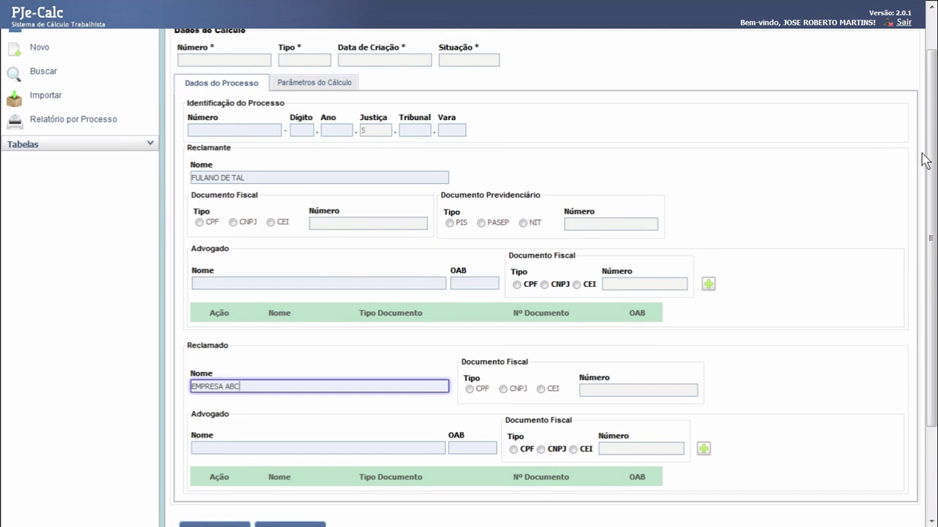
mouse_move(931, 162)
mouse_down()
mouse_move(934, 212)
mouse_move(933, 169)
mouse_up()
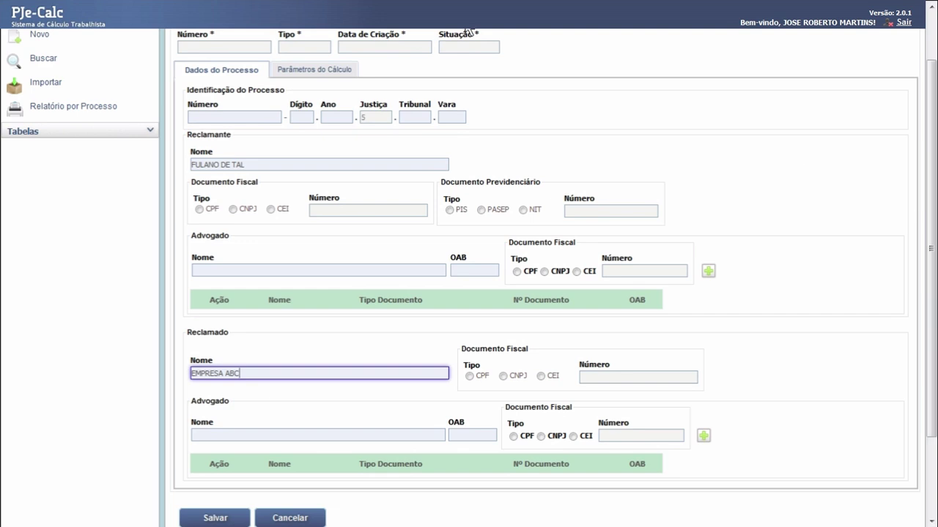
click(305, 73)
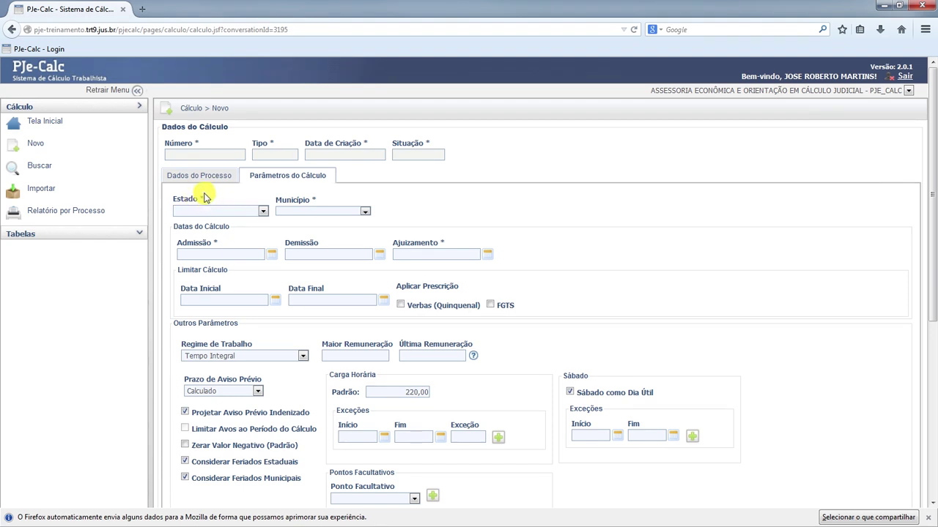
click(263, 211)
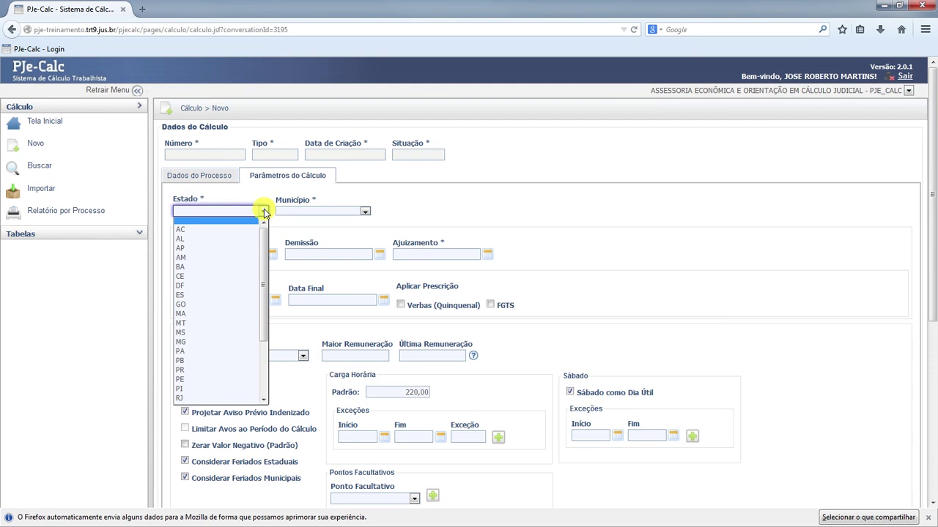
key(p)
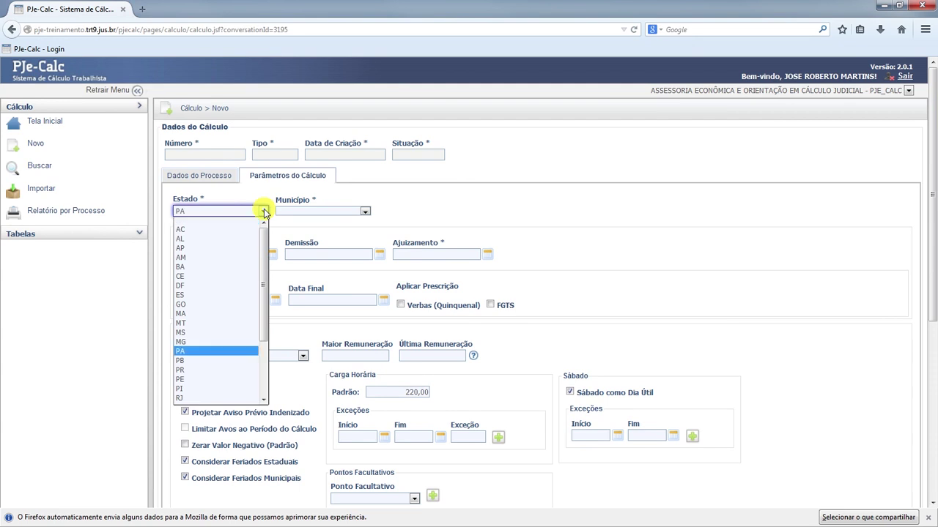
click(181, 370)
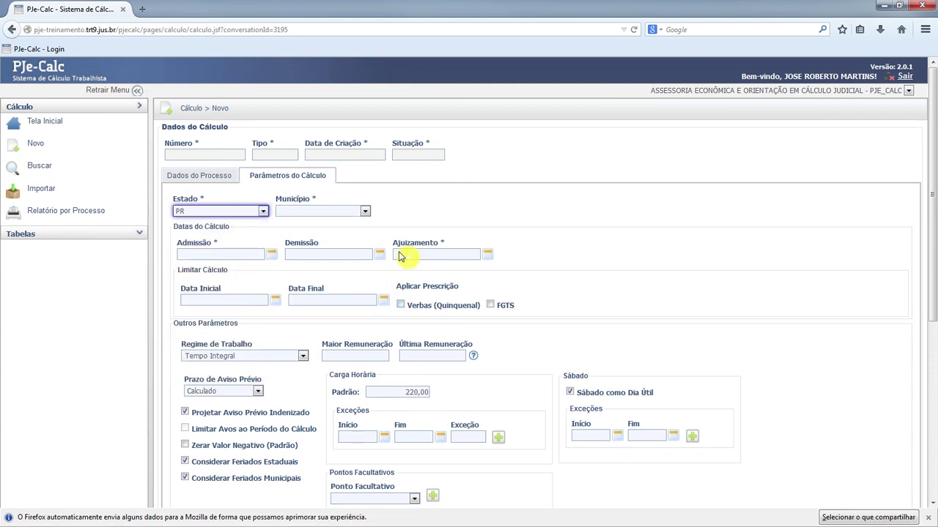
- Set the Município to CURITIBA
click(365, 212)
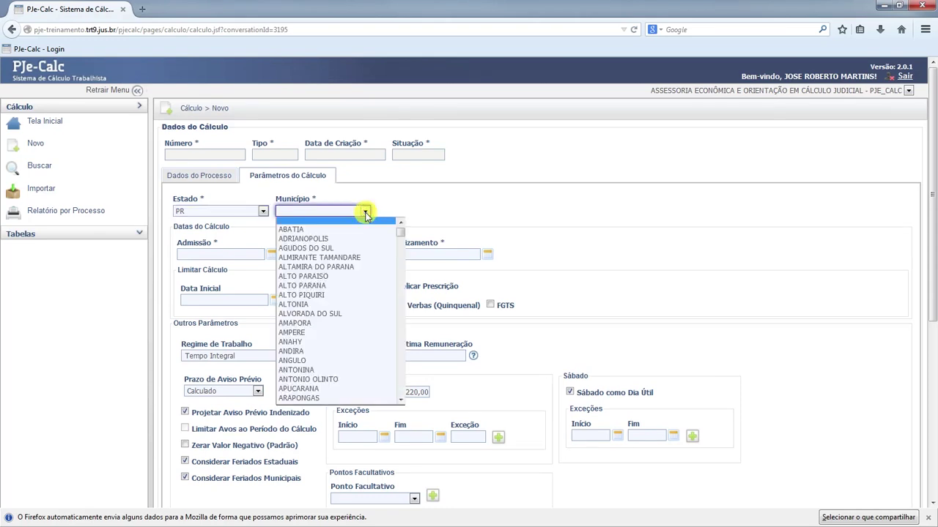
key(c)
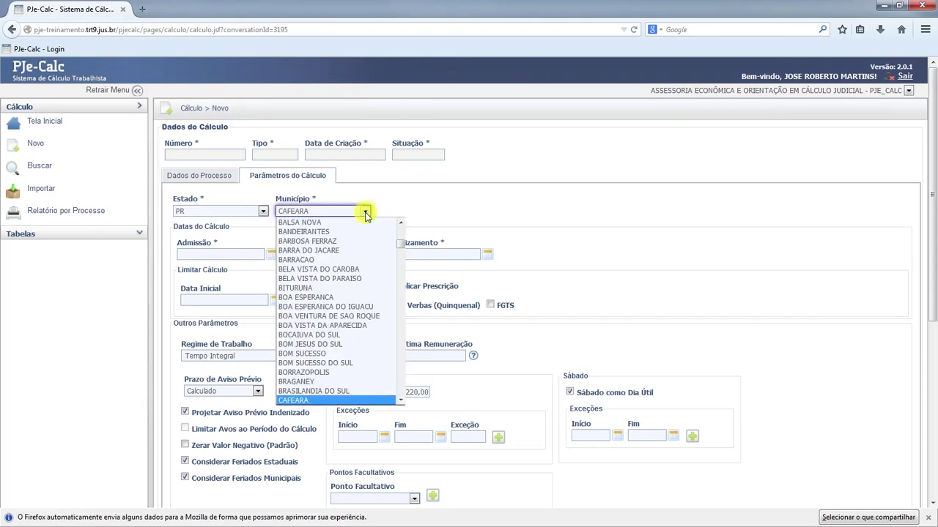
scroll(352, 304, down, 4)
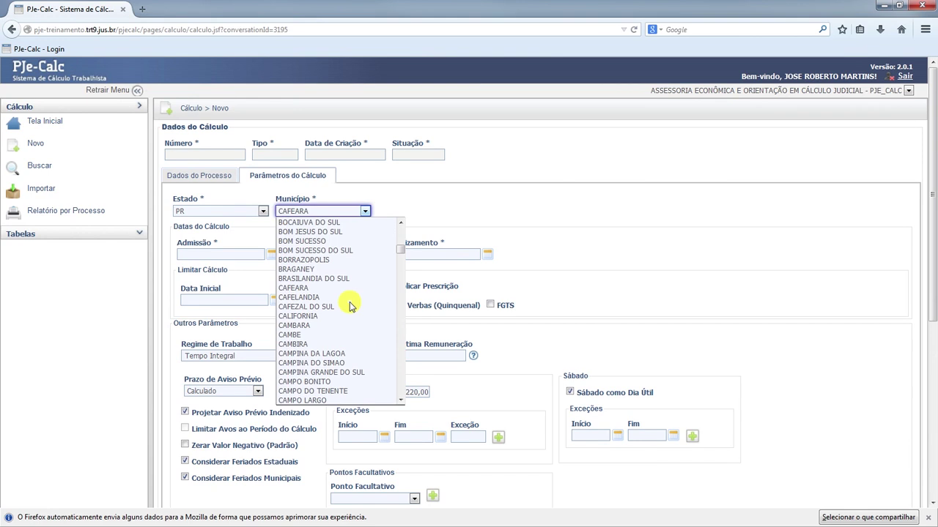
scroll(350, 306, down, 2)
scroll(351, 306, down, 6)
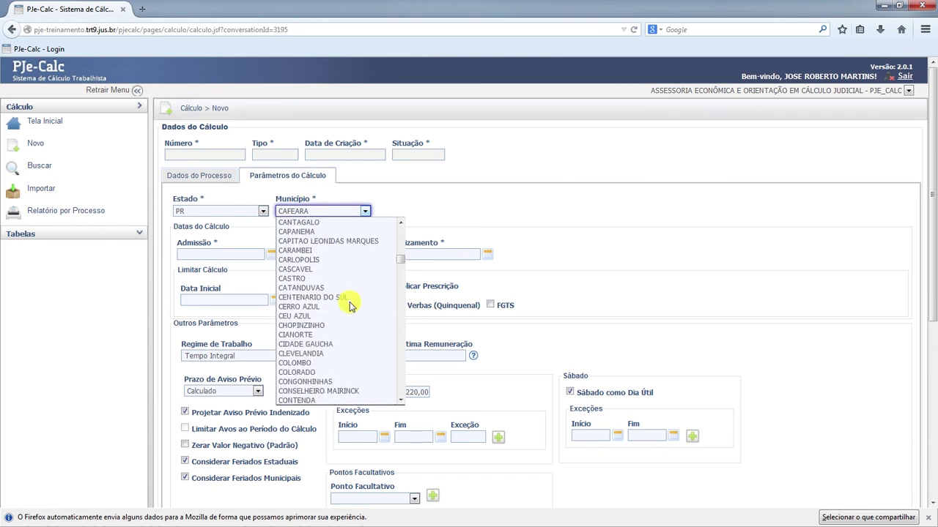
scroll(350, 307, down, 6)
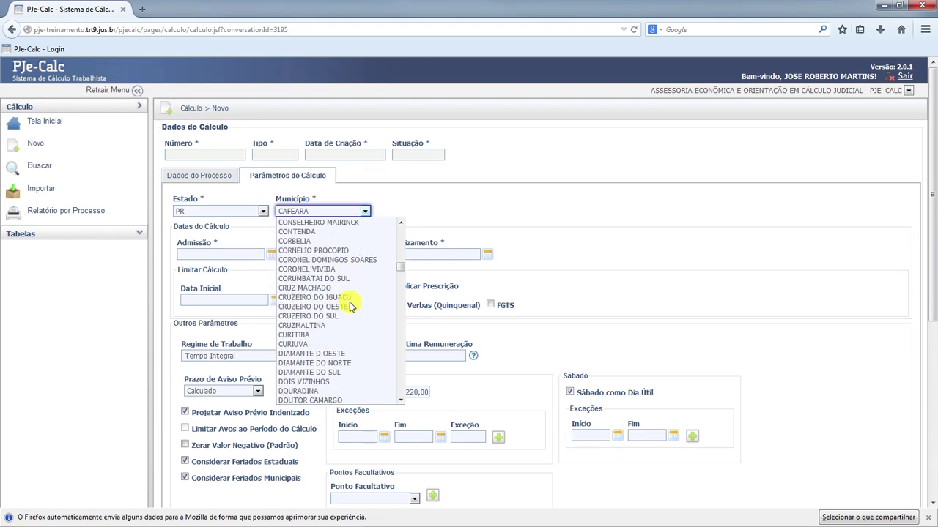
click(321, 337)
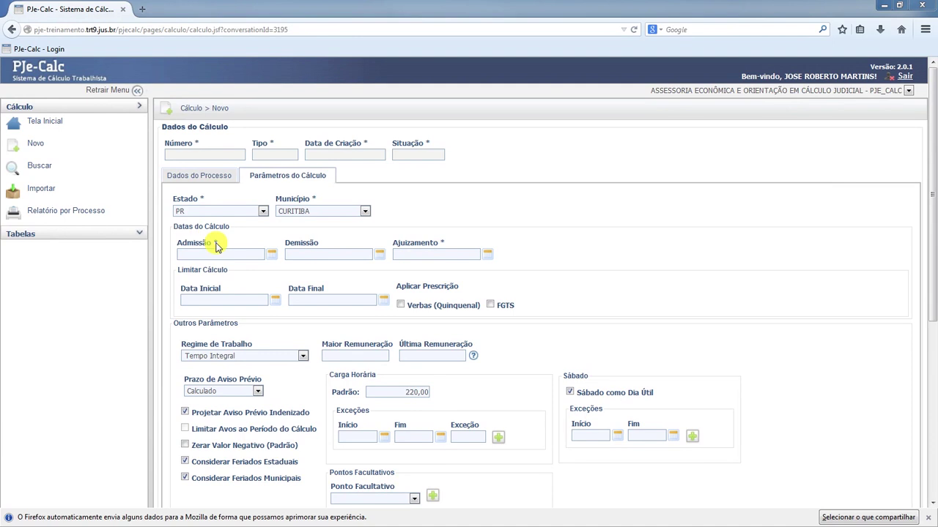
click(253, 256)
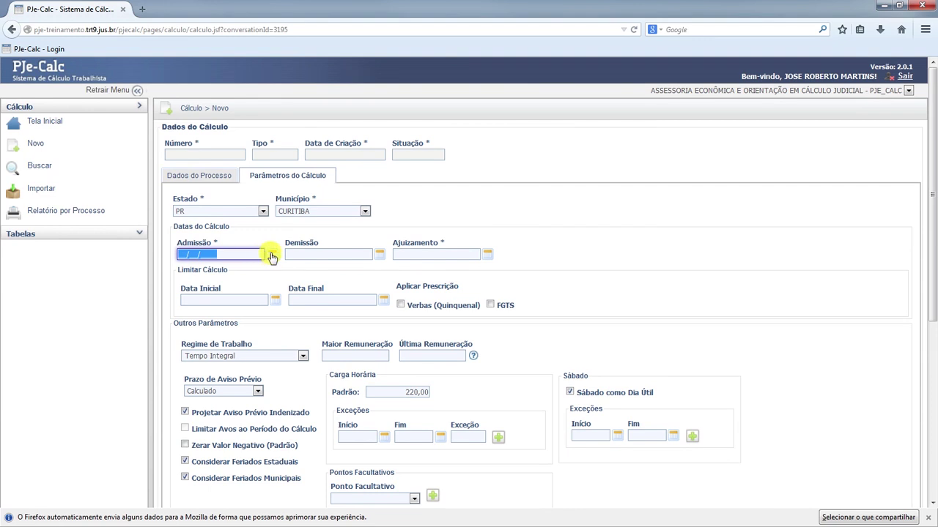
click(271, 254)
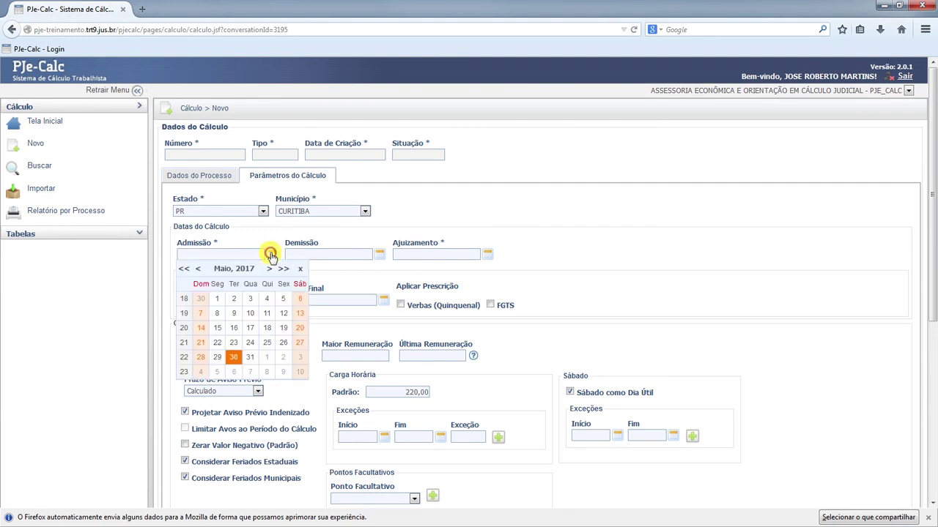
click(199, 270)
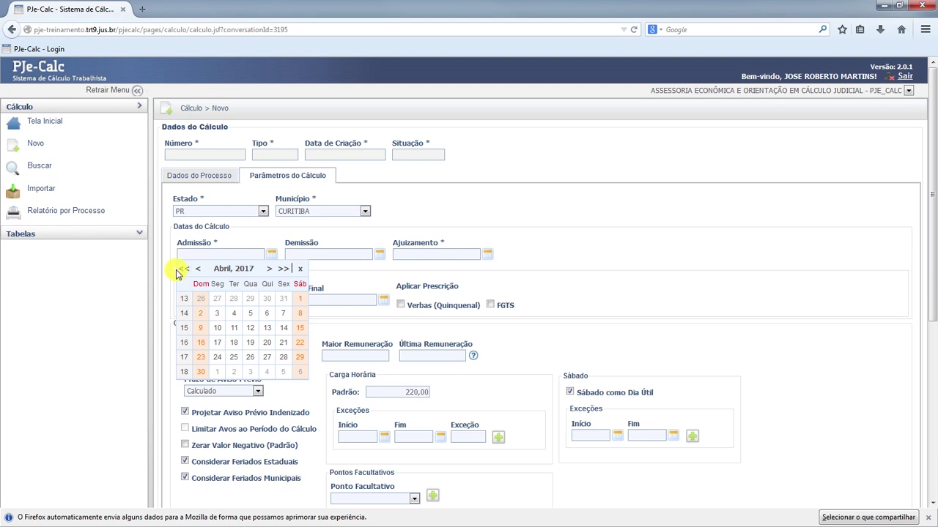
click(182, 269)
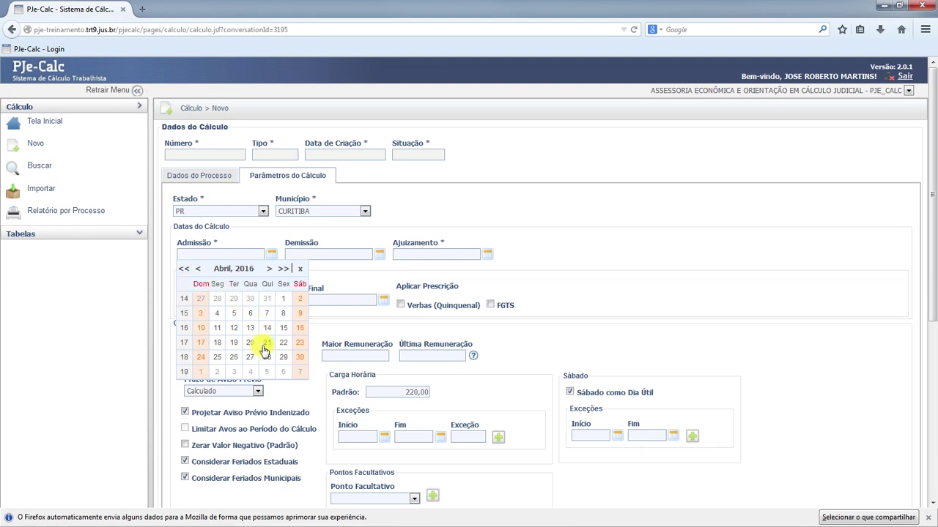
click(299, 271)
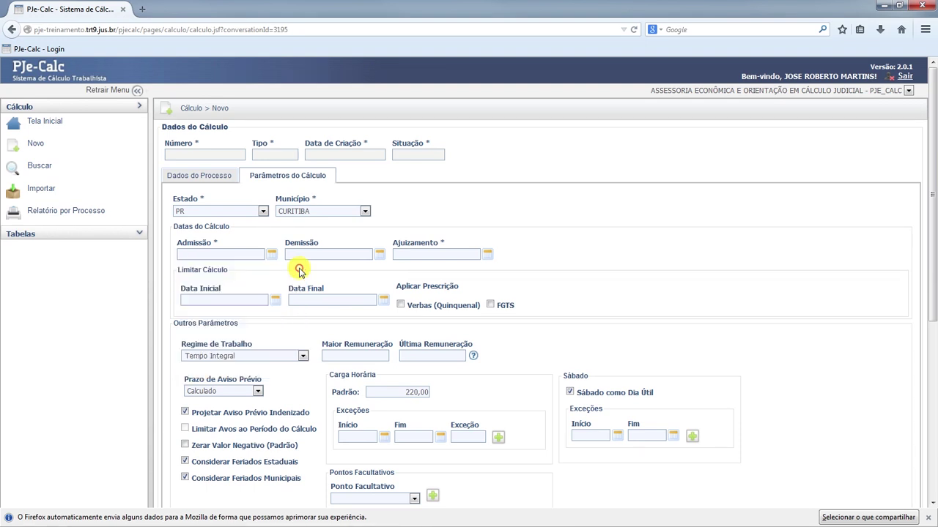
- Fill in the calculation dates: Admissão 05/04/2013, Demissão 15/12/2014 and Ajuizamento 05/01/2015
click(189, 254)
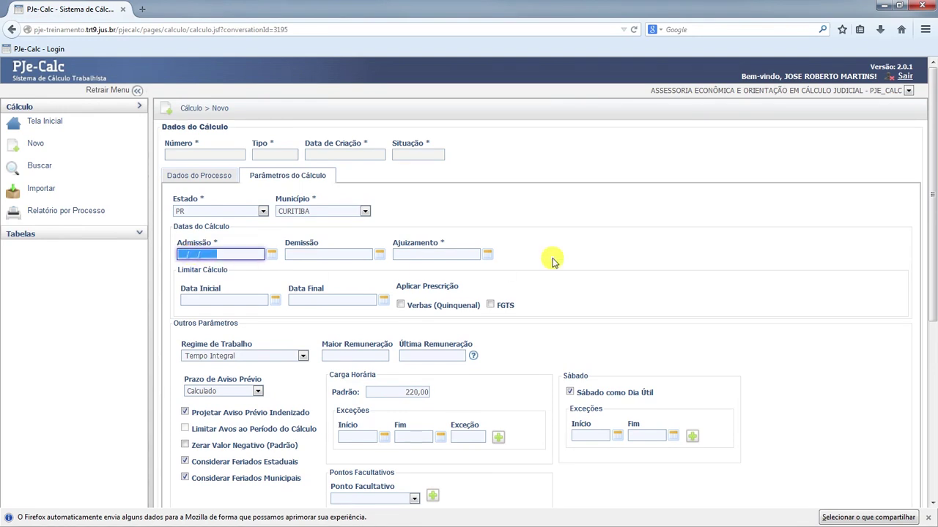
text(05/04/2013)
key(Tab)
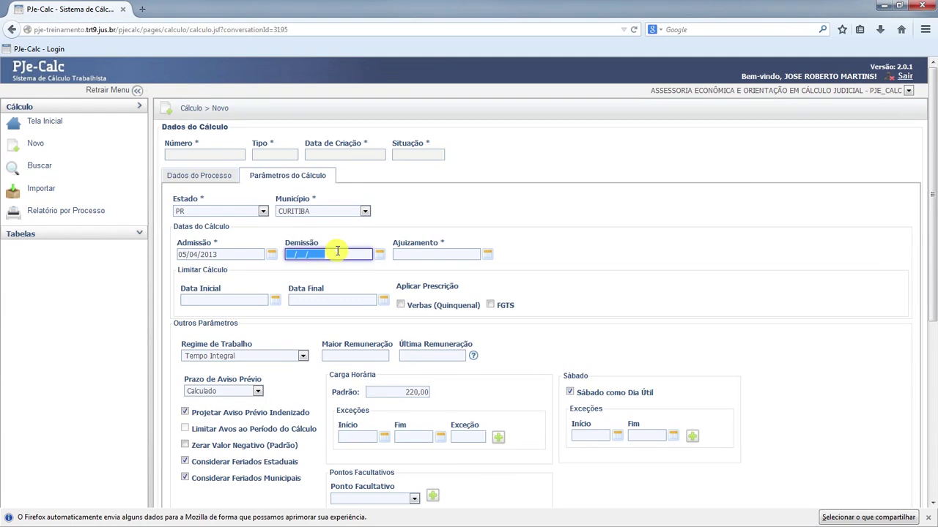
text(15/12/2014)
click(443, 255)
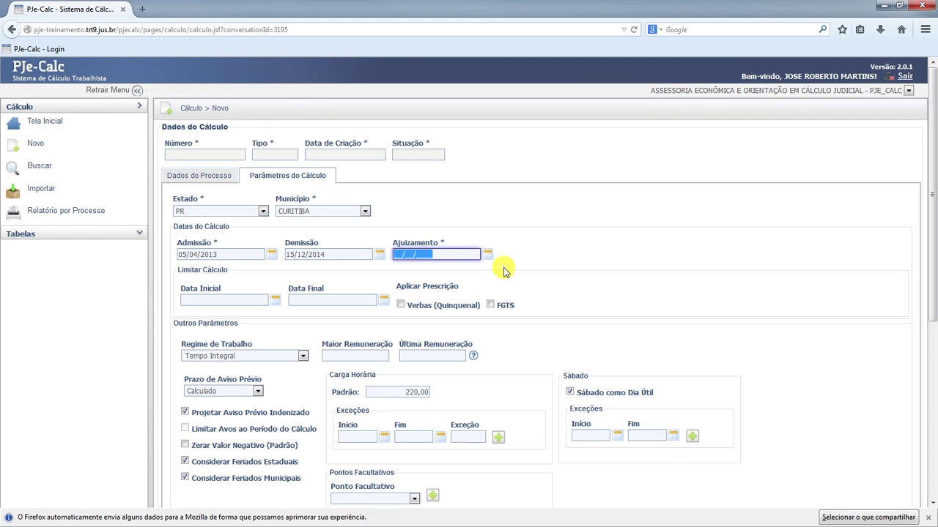
text(05012015)
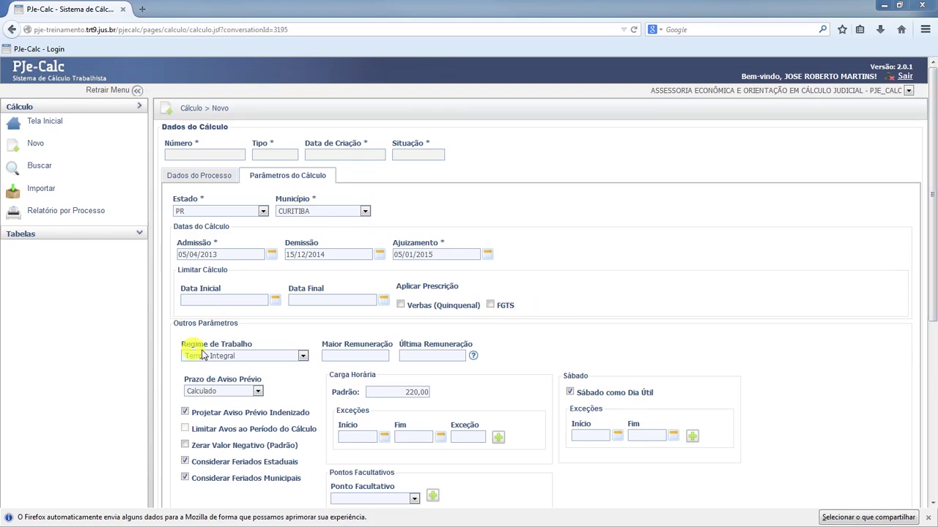
click(302, 358)
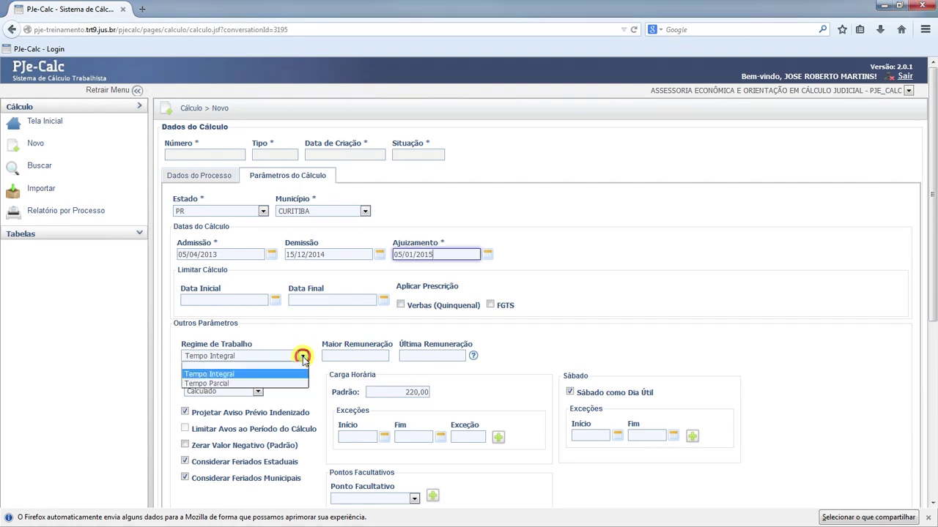
click(303, 357)
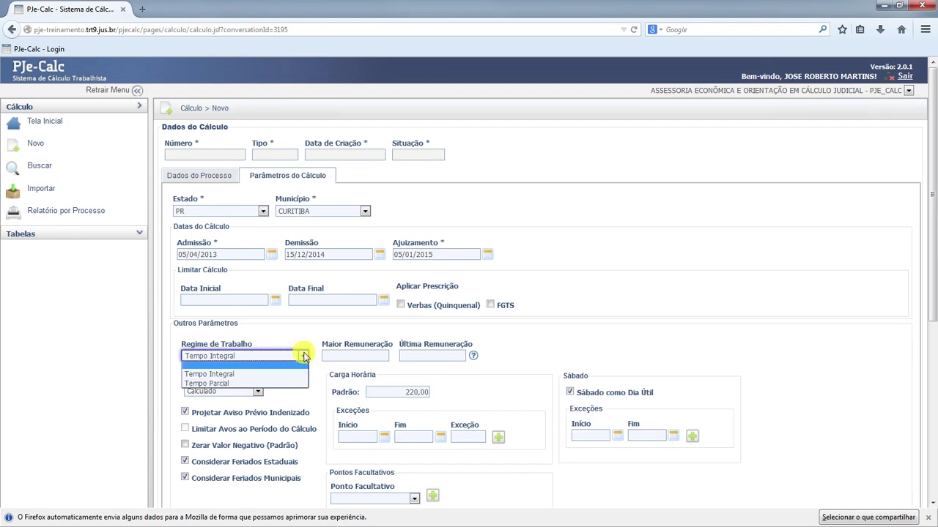
click(303, 358)
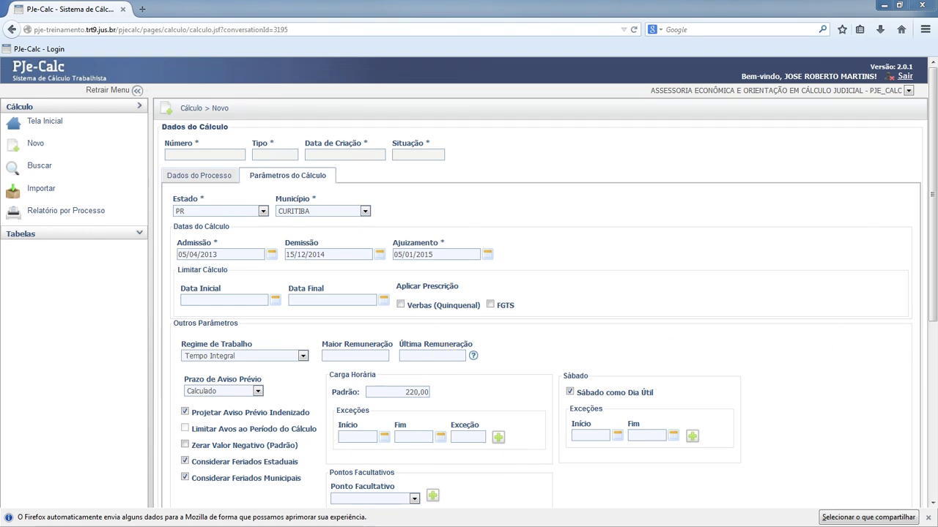
- Try the Informado option with its Quantidade field for Prazo de Aviso Prévio, and set the option back to Calculado
click(259, 393)
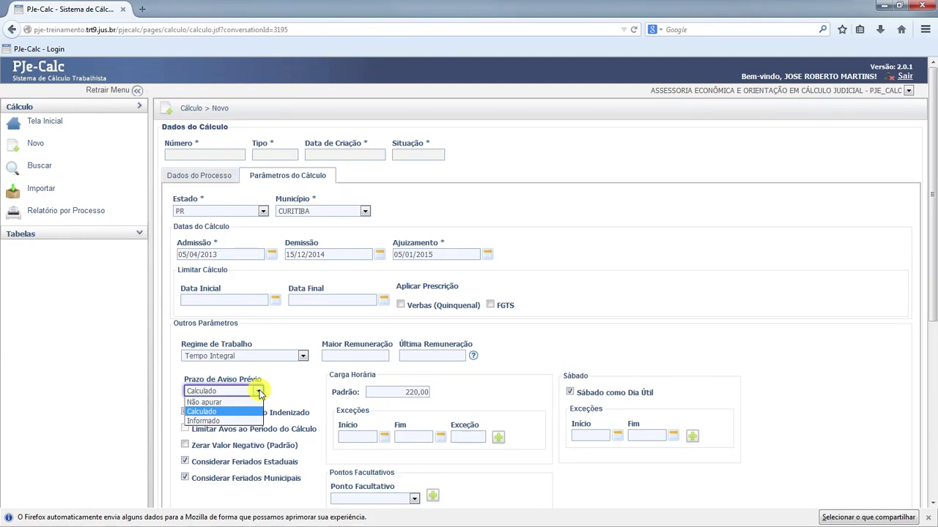
click(259, 394)
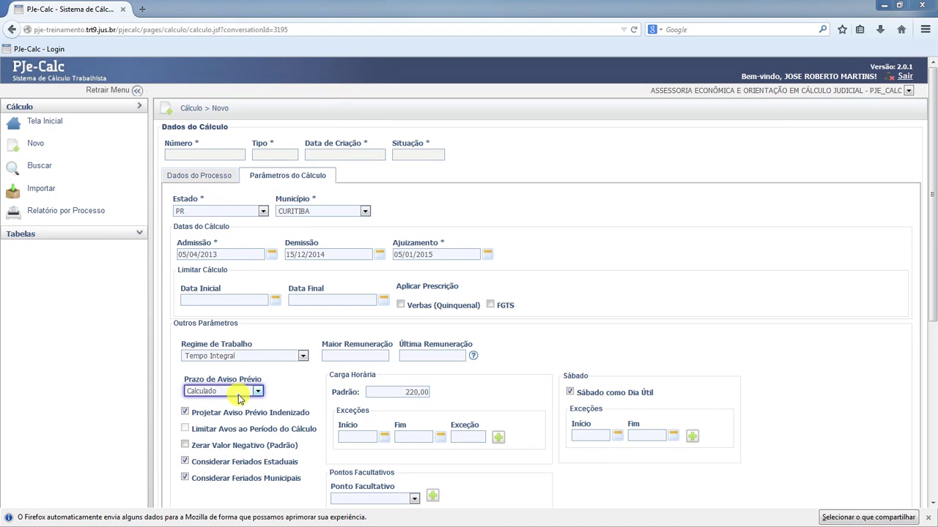
click(237, 394)
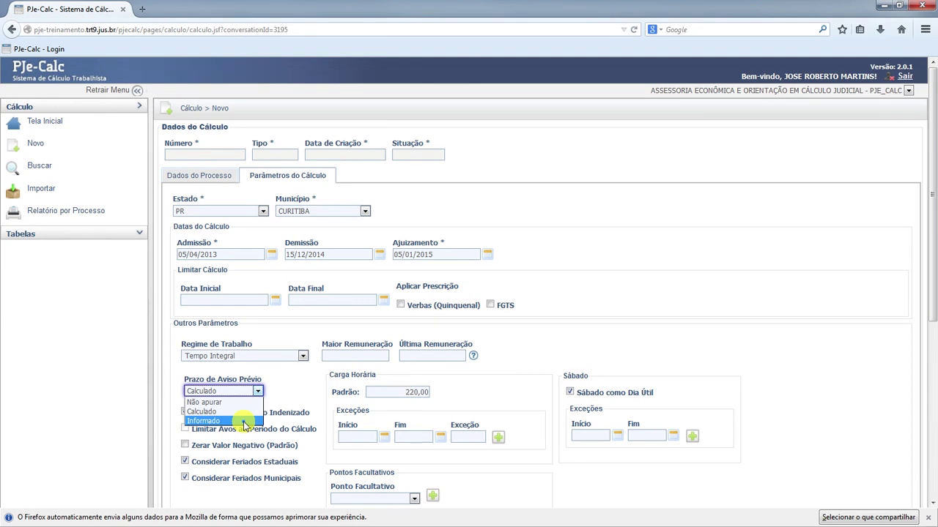
click(244, 423)
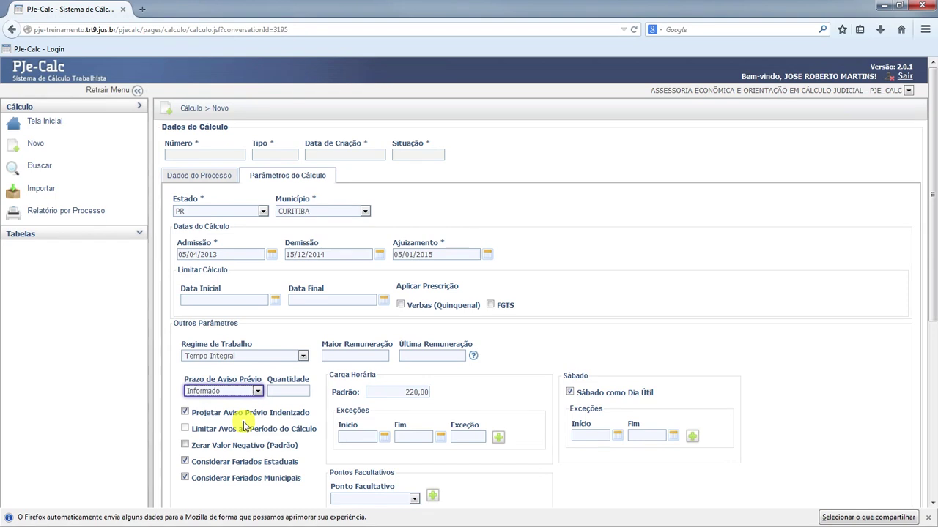
click(296, 390)
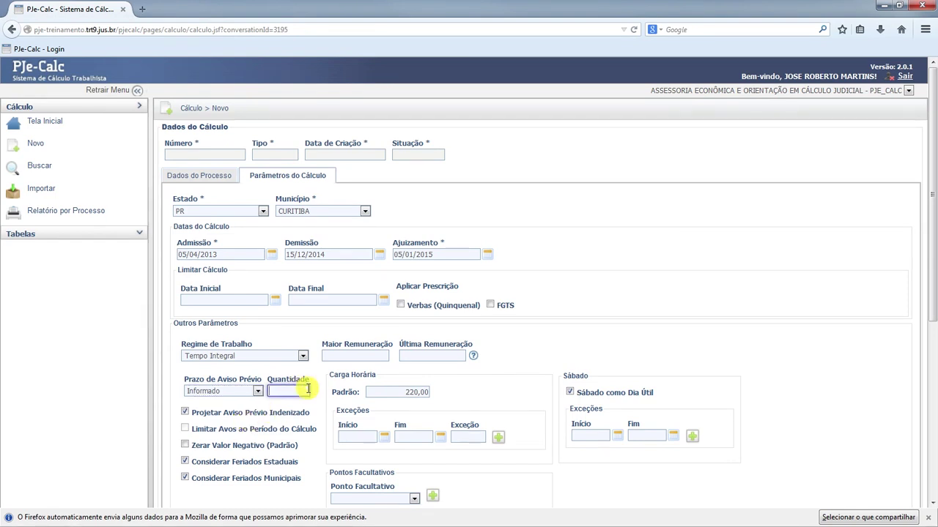
click(249, 391)
click(244, 414)
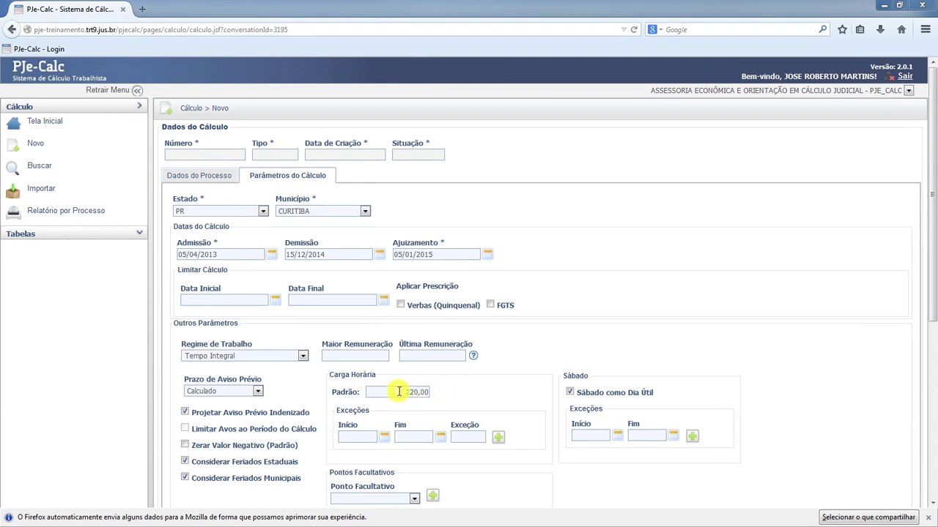
- Examine the Carga Horária standard and exception fields and the start and end fields of the Sábado exceptions
drag(398, 392, 444, 391)
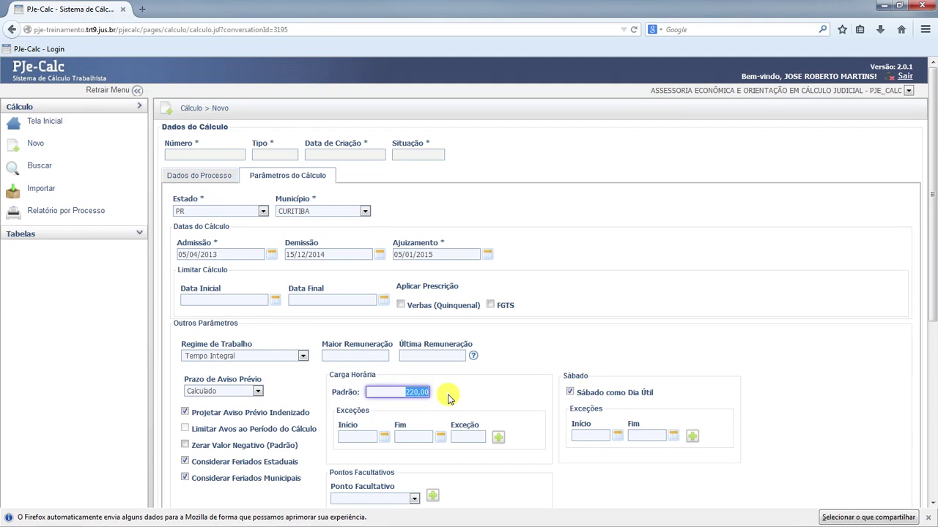
click(356, 438)
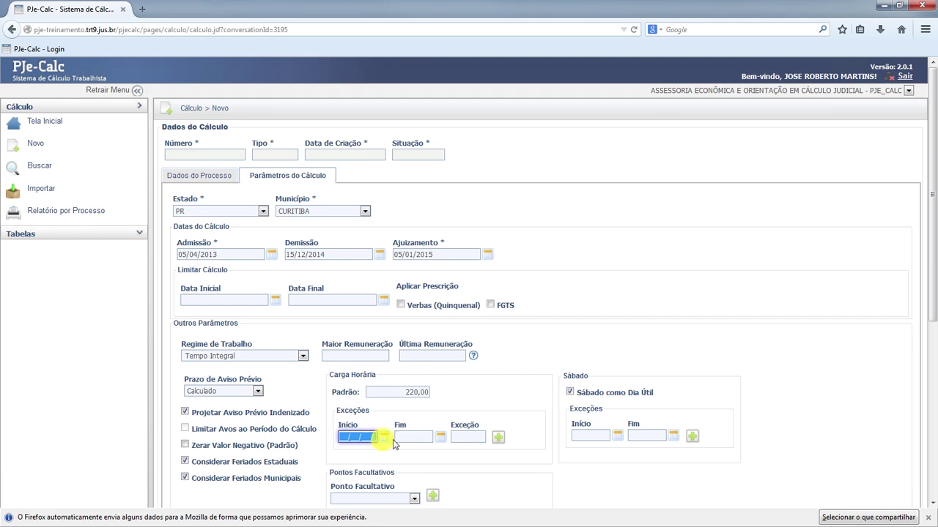
click(467, 436)
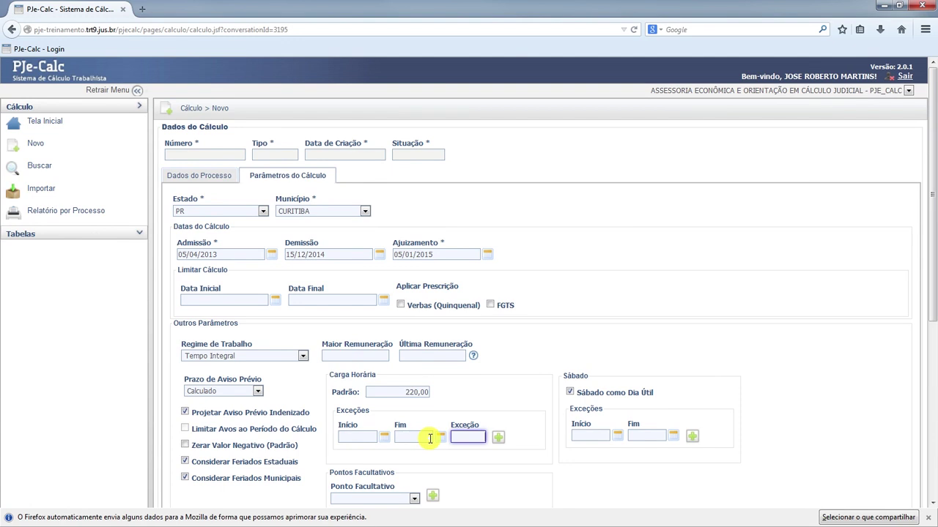
click(396, 391)
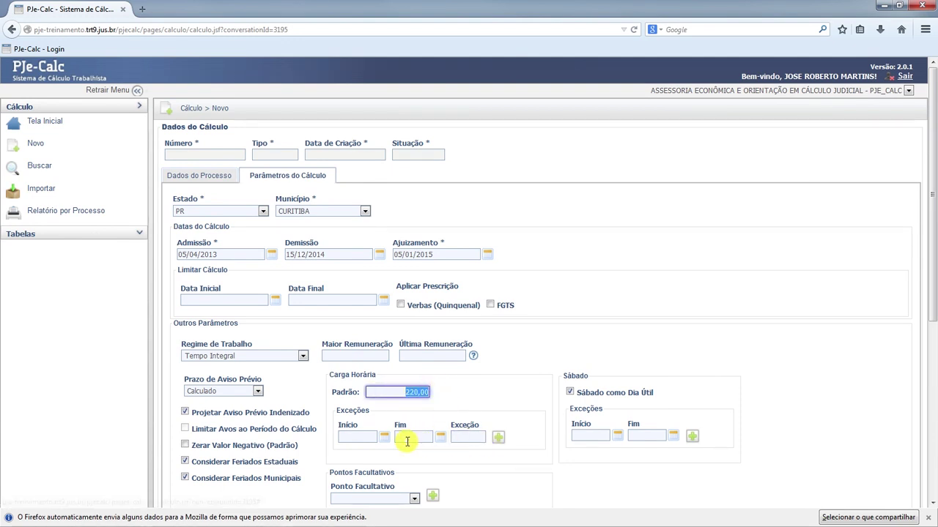
click(457, 437)
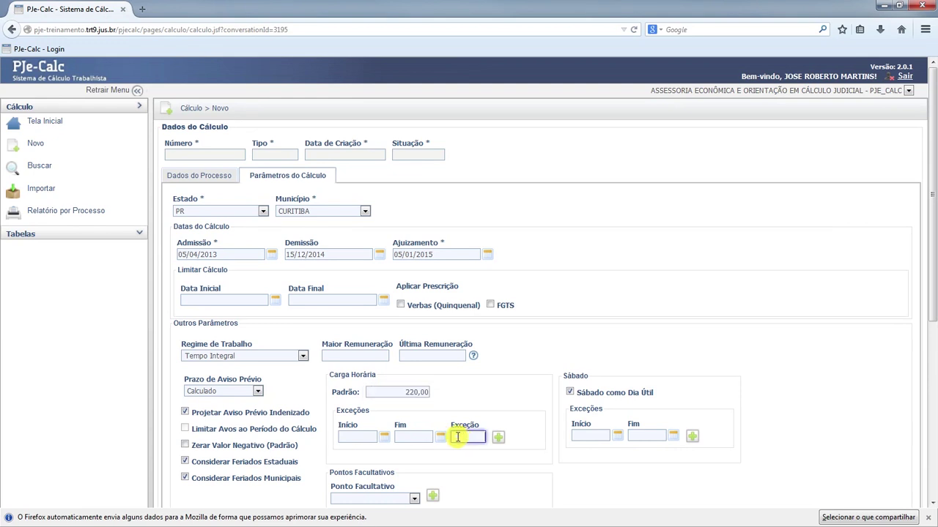
click(498, 438)
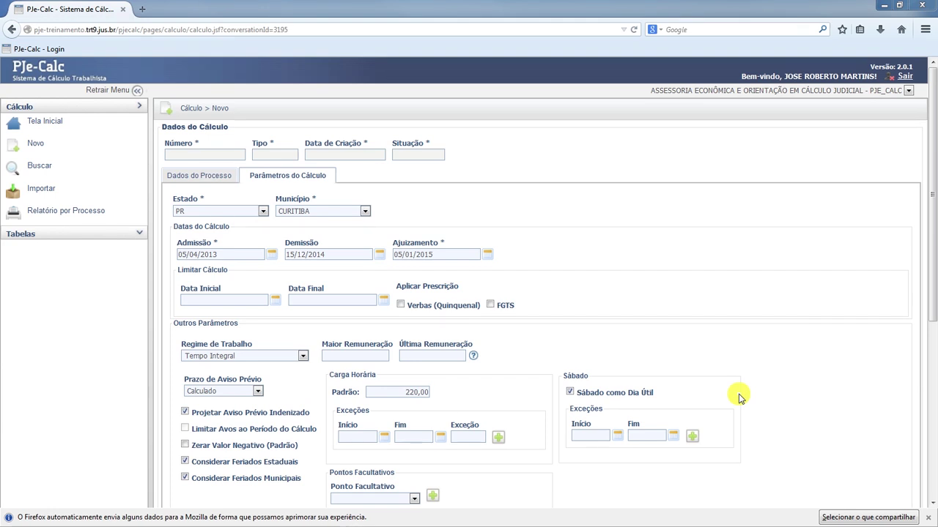
click(602, 435)
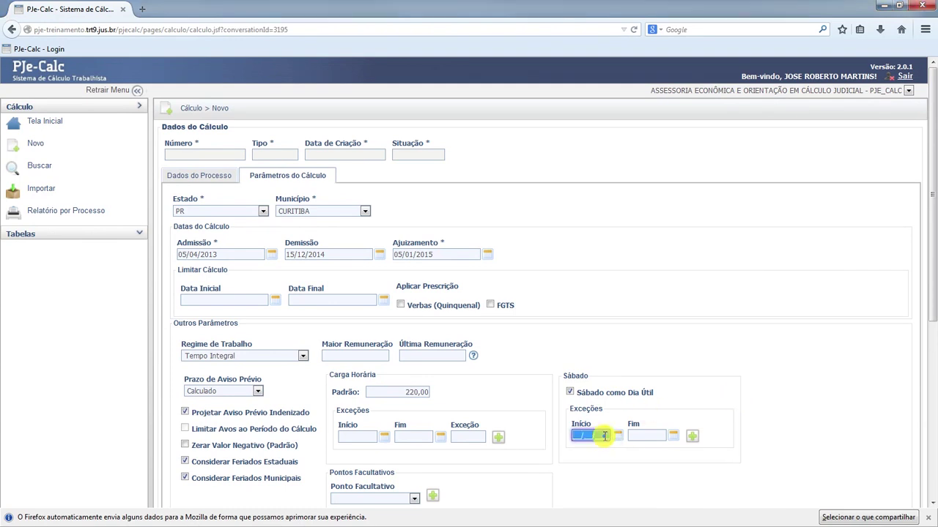
click(662, 436)
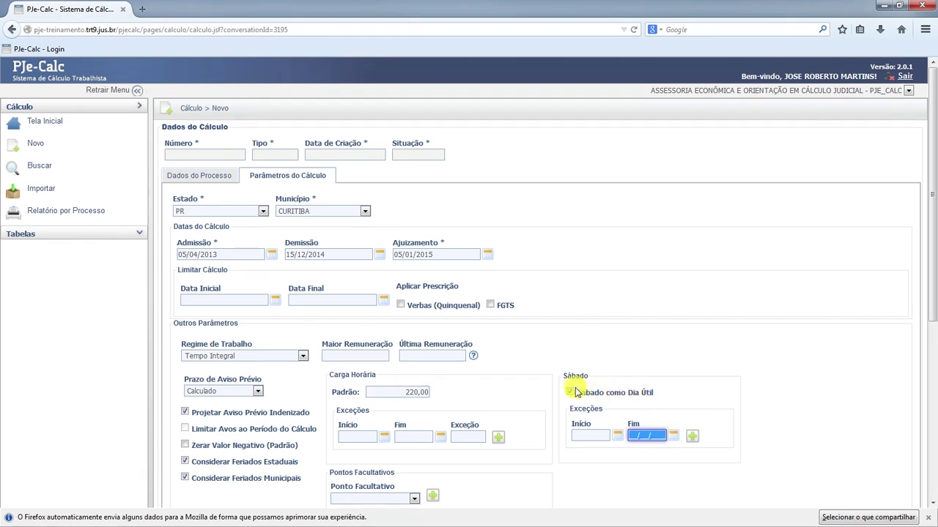
mouse_move(642, 394)
mouse_down()
mouse_move(622, 394)
mouse_move(650, 400)
mouse_up()
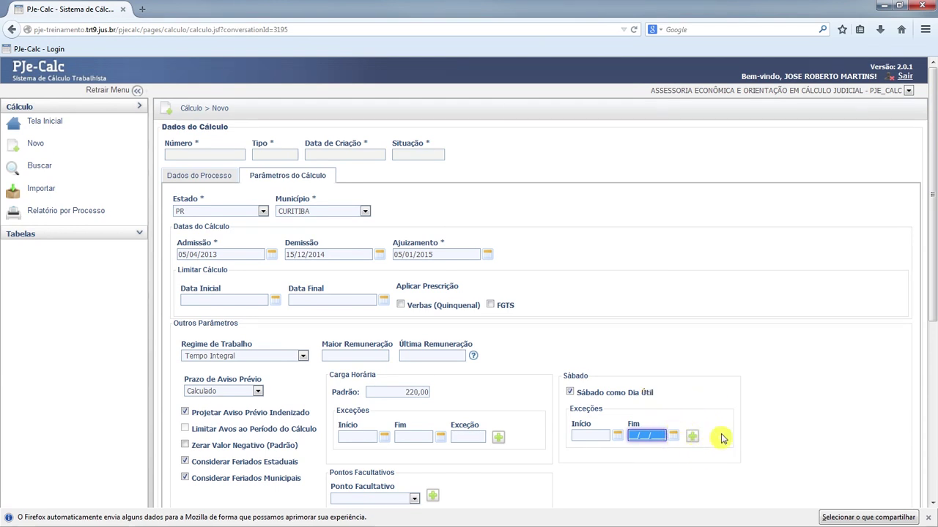
click(581, 437)
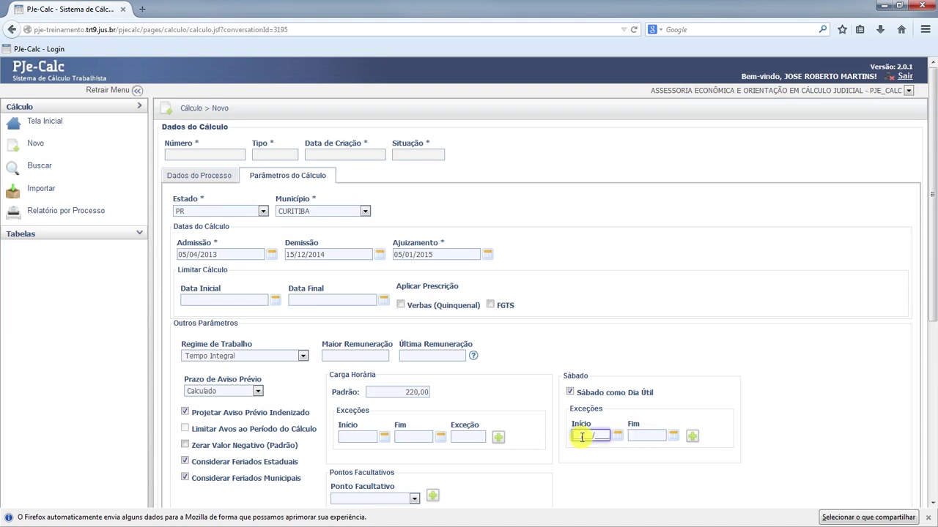
click(651, 436)
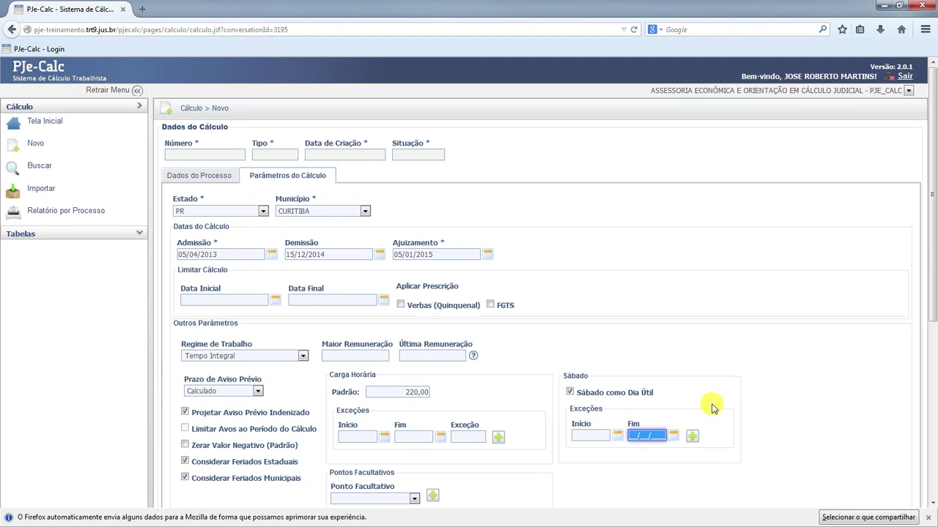
- Remove CARNAVAL from the Pontos Facultativos and add it back to the list
scroll(481, 276, down, 5)
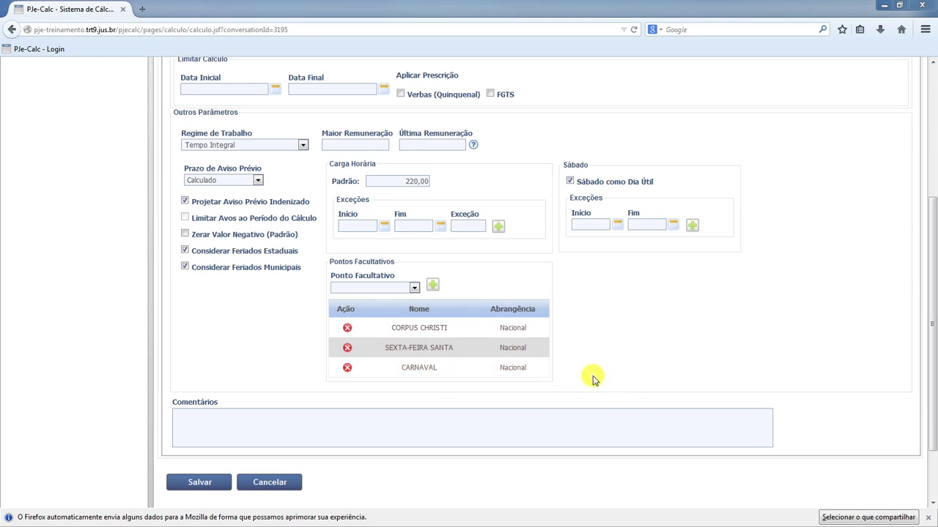
click(347, 369)
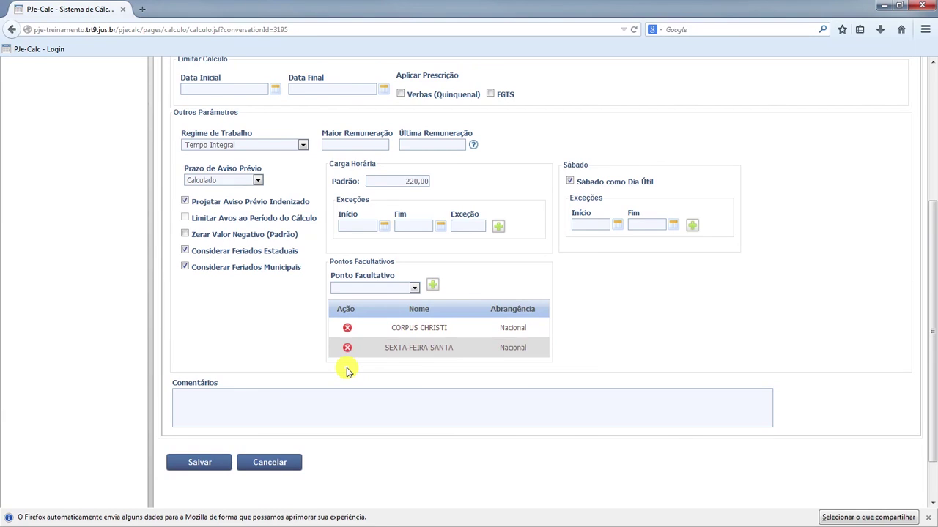
click(415, 288)
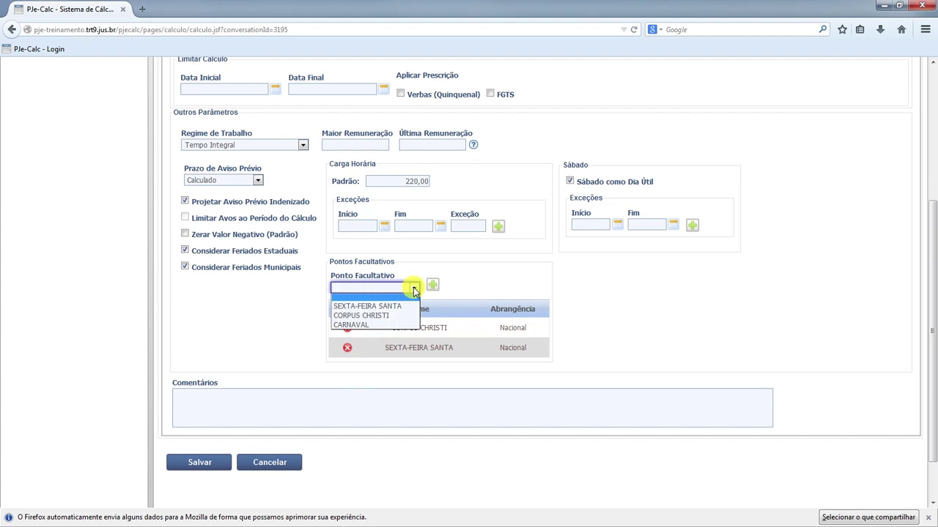
click(383, 327)
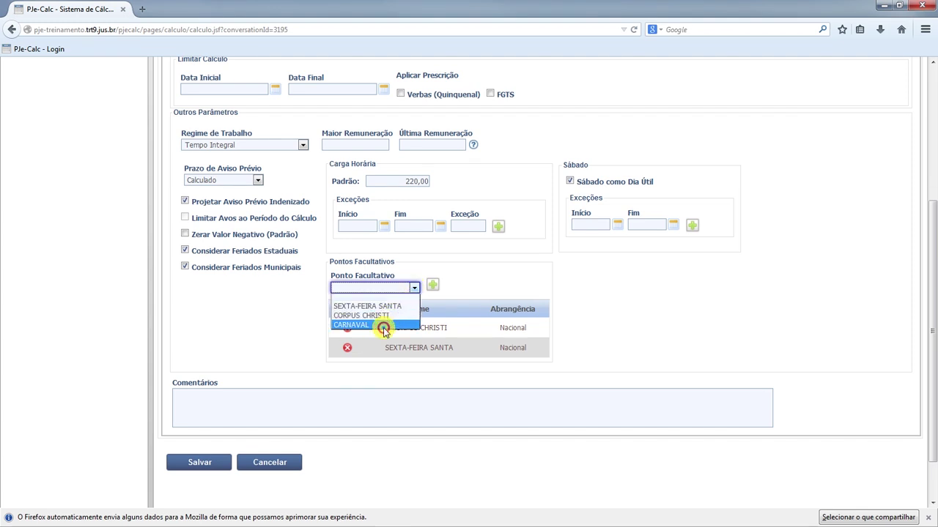
click(434, 287)
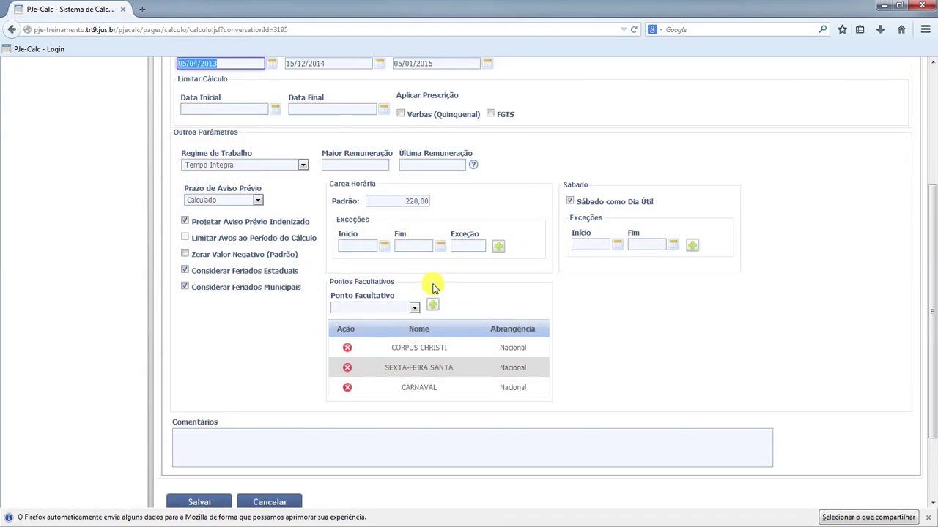
- Save the new calculation with its process data and calculation parameters
scroll(182, 341, down, 3)
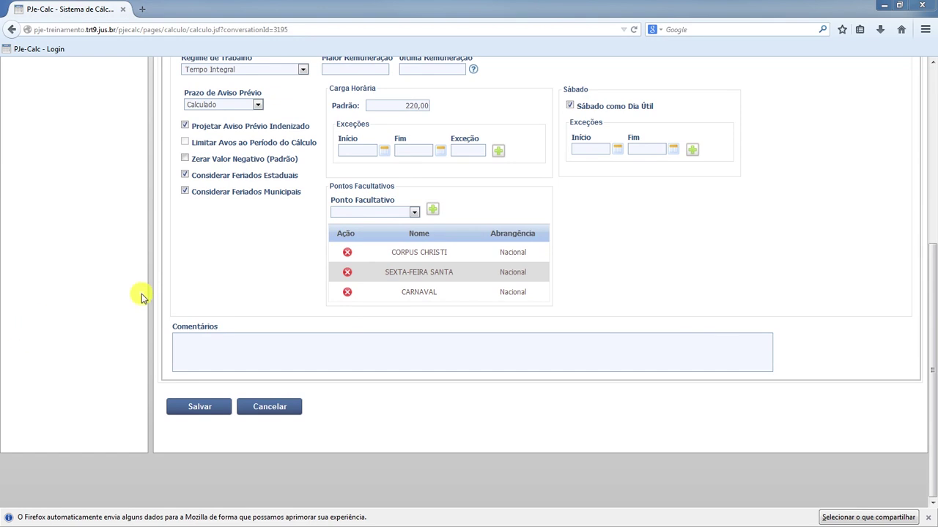
click(202, 407)
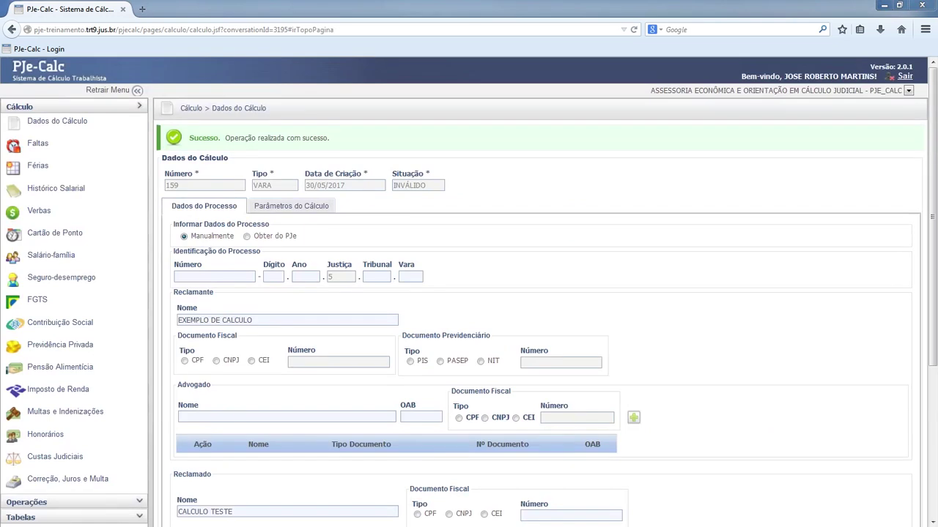